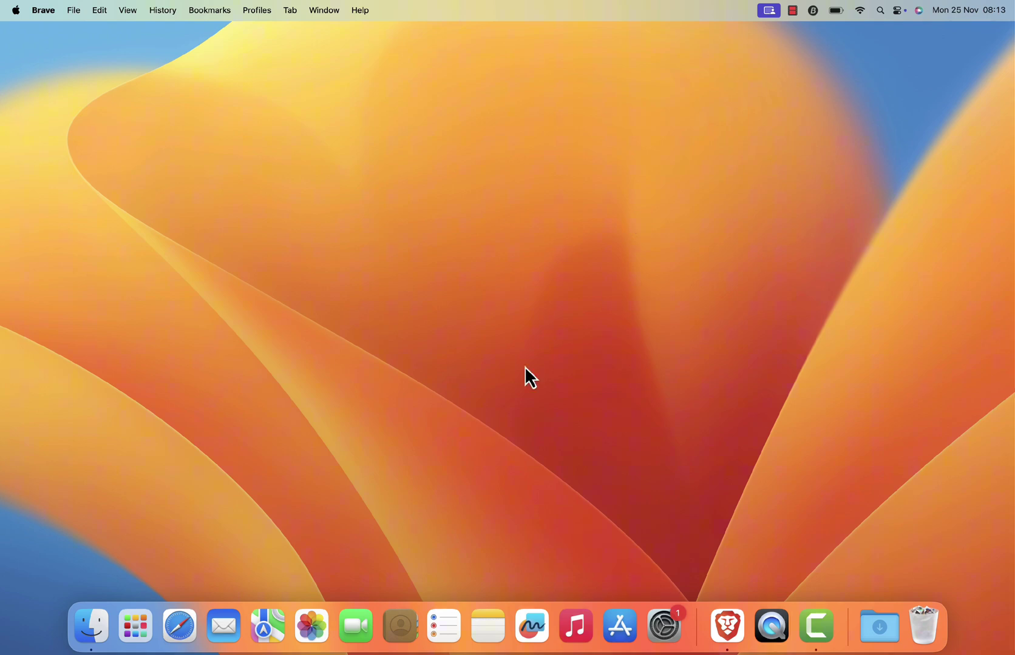
# - Search Google in Brave for 'Minecraft free trial Mac'
pyautogui.click(727, 635)
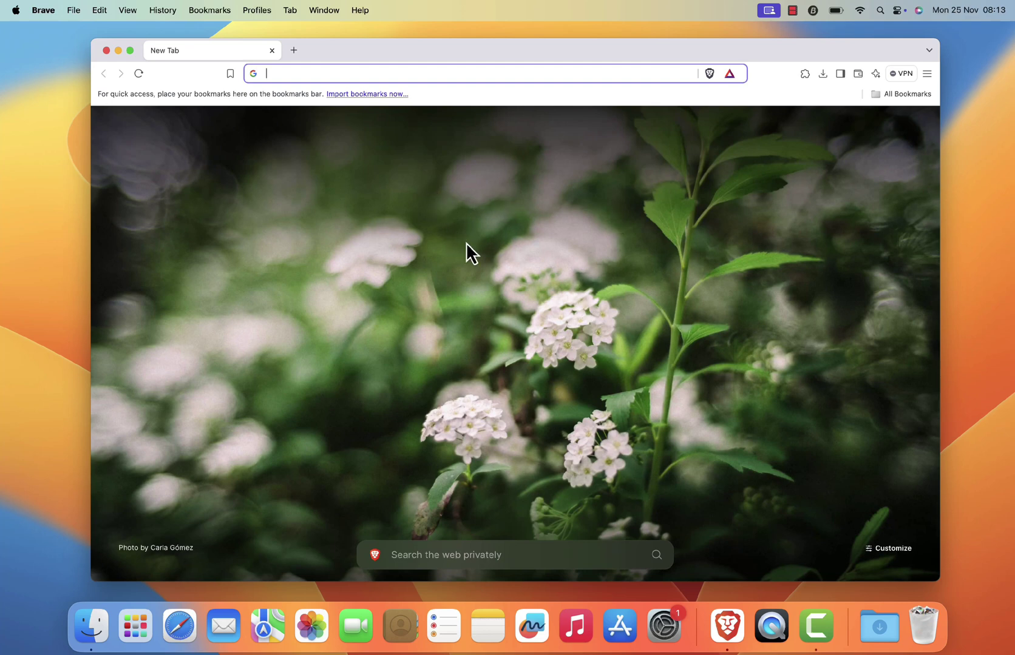
pyautogui.write('Minecraft free trial Mac')
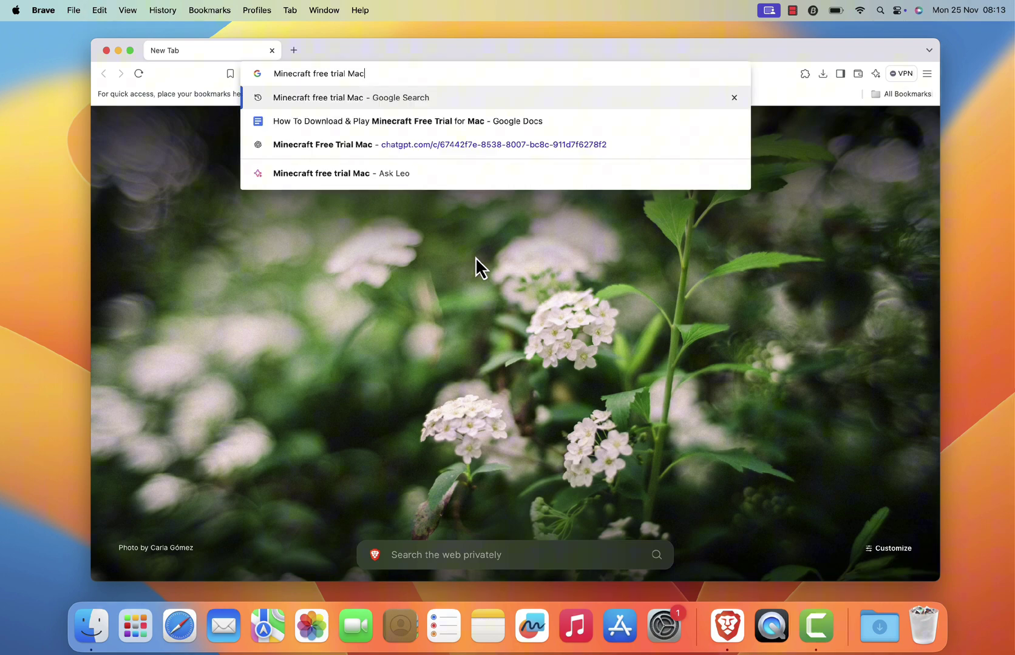
pyautogui.press('Return')
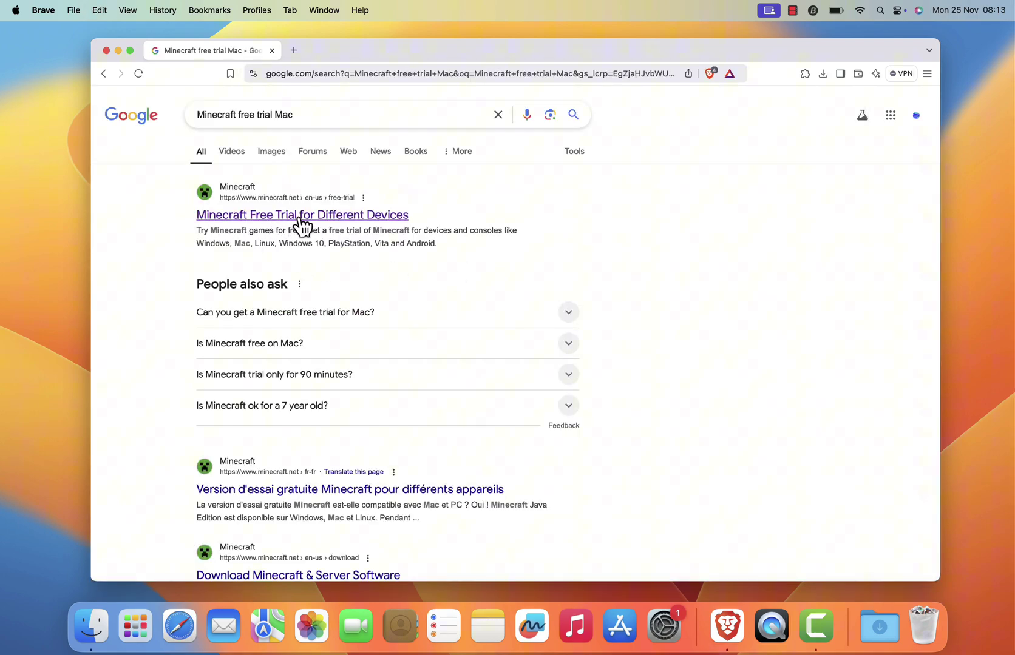
# - Open minecraft.net's free-trial page and show the Java Edition macOS install instructions
pyautogui.click(315, 225)
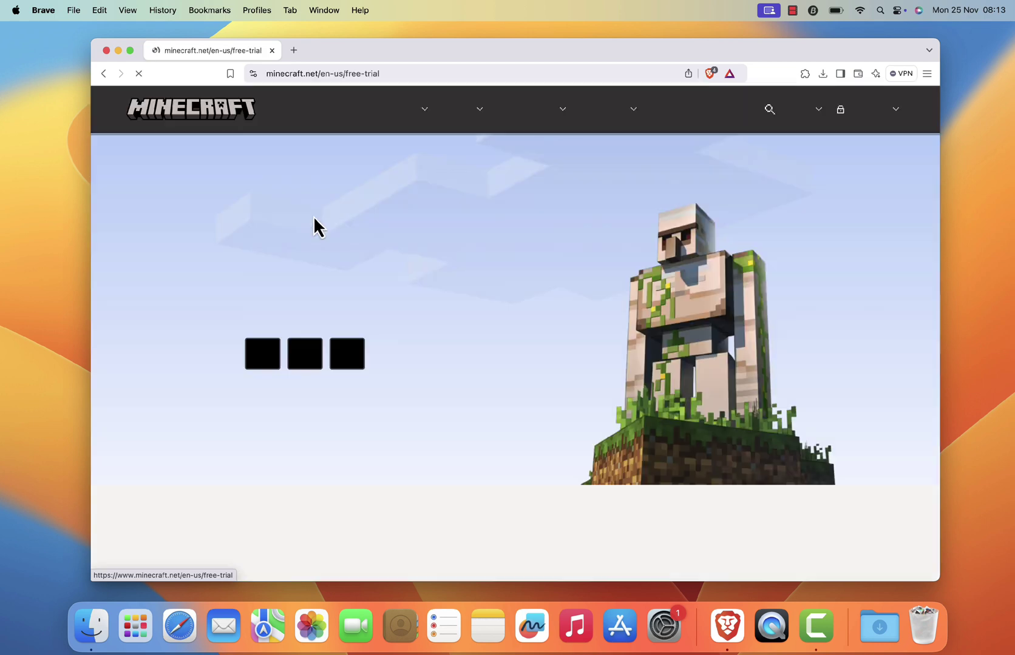
pyautogui.scroll(-5, 578, 420)
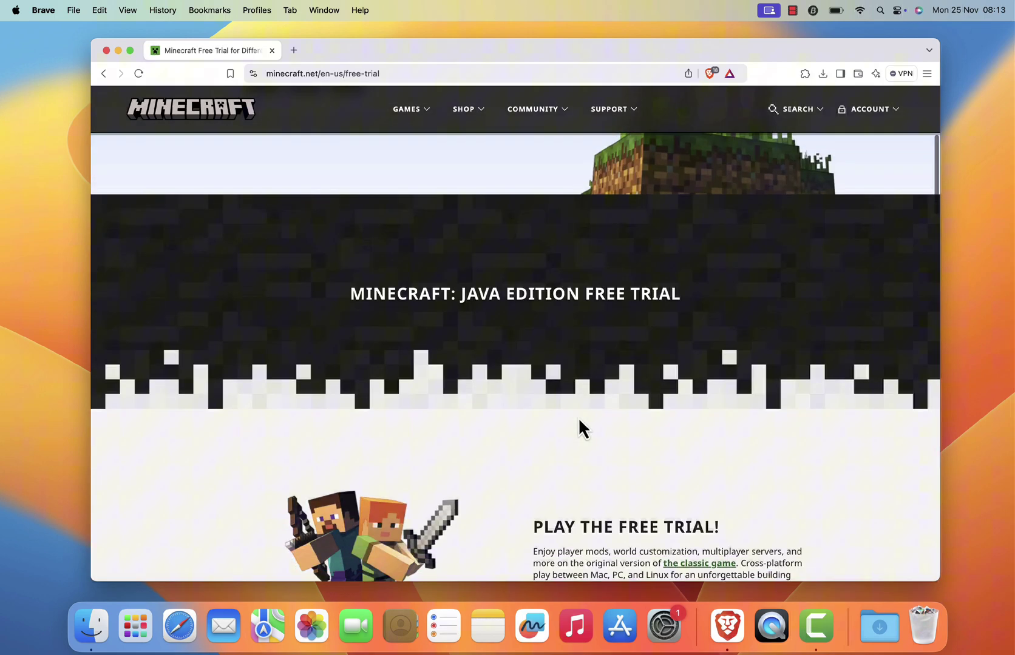
pyautogui.scroll(-4, 579, 421)
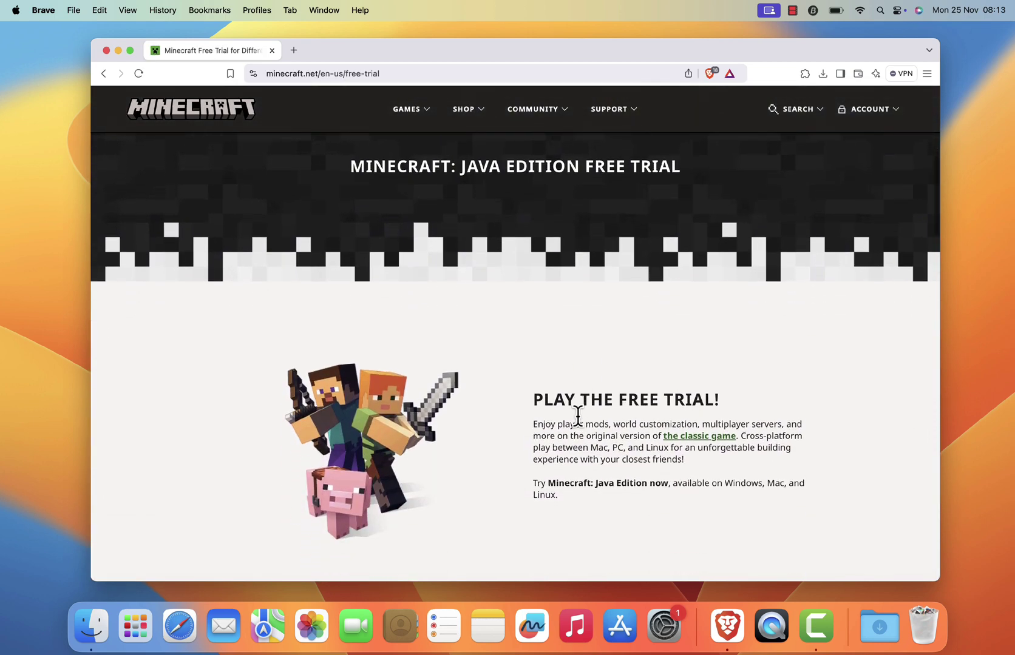
pyautogui.scroll(-3, 578, 416)
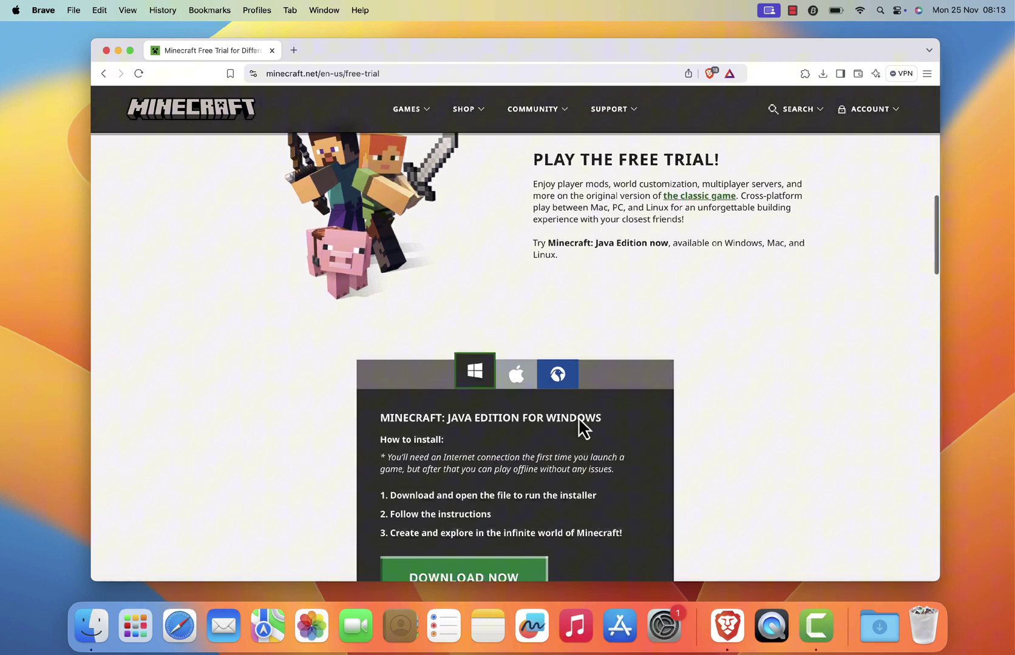
pyautogui.scroll(1, 578, 421)
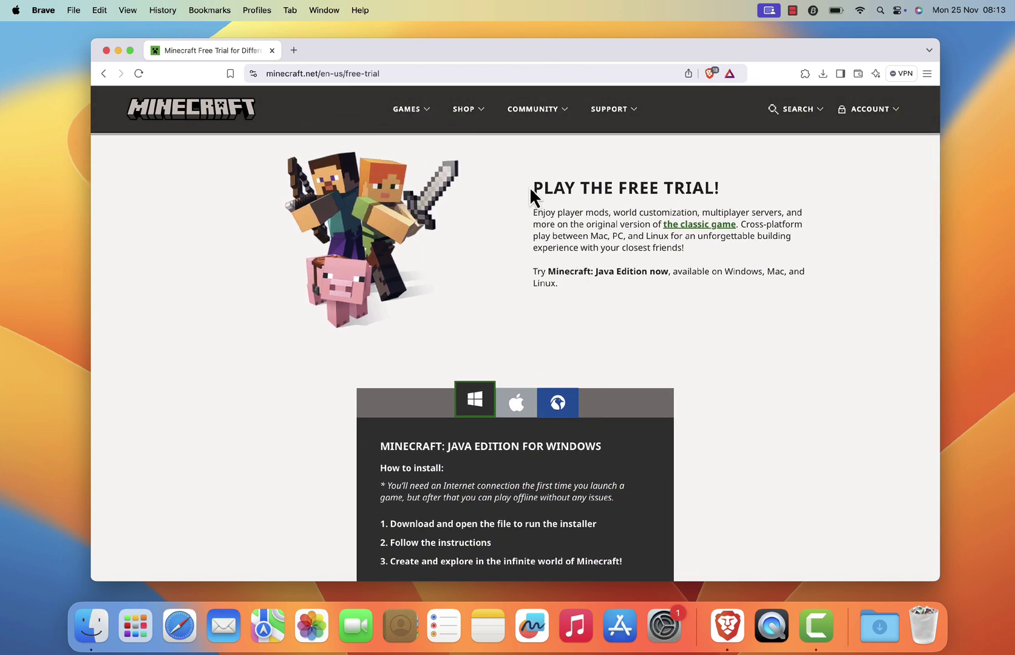
pyautogui.scroll(-4, 595, 327)
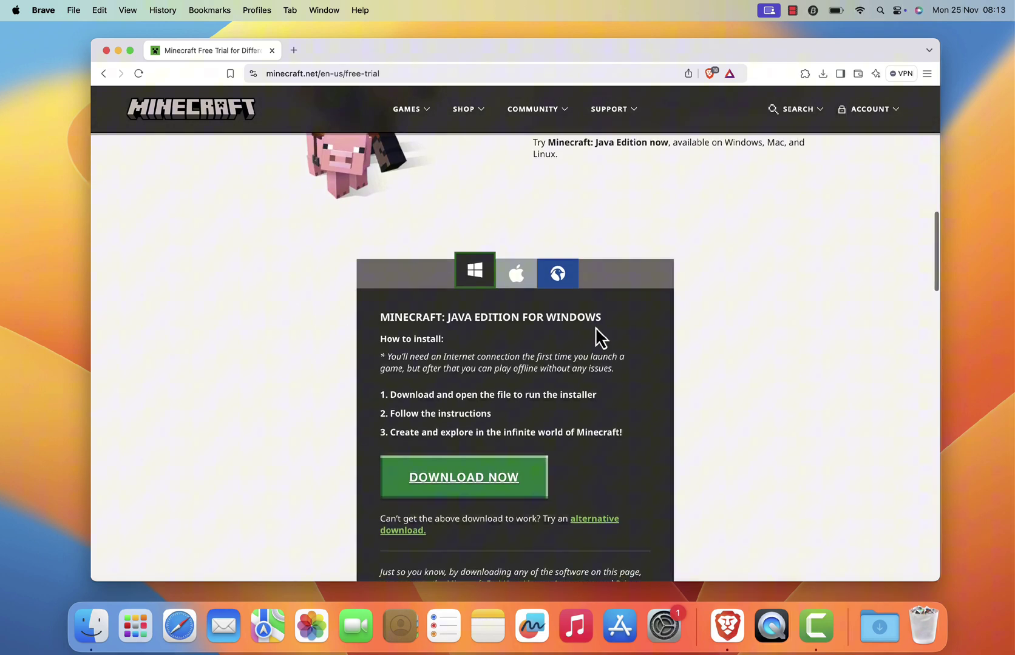
pyautogui.scroll(1, 580, 330)
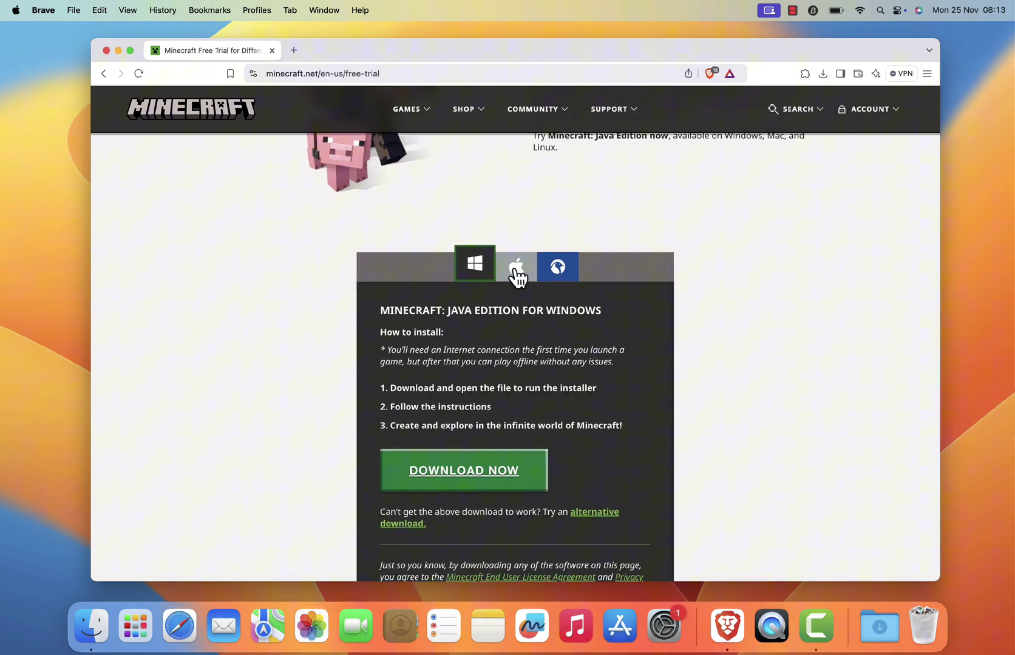
pyautogui.click(512, 270)
pyautogui.scroll(-1, 591, 392)
pyautogui.scroll(-3, 591, 393)
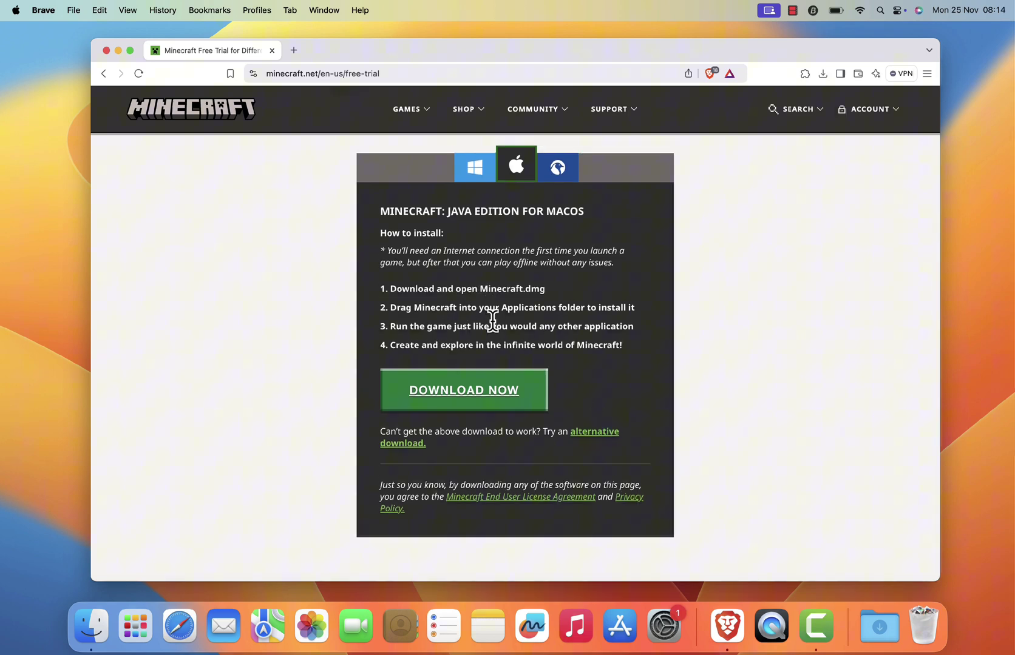
# - Download Minecraft.dmg into Downloads and reveal it in Finder
pyautogui.click(481, 405)
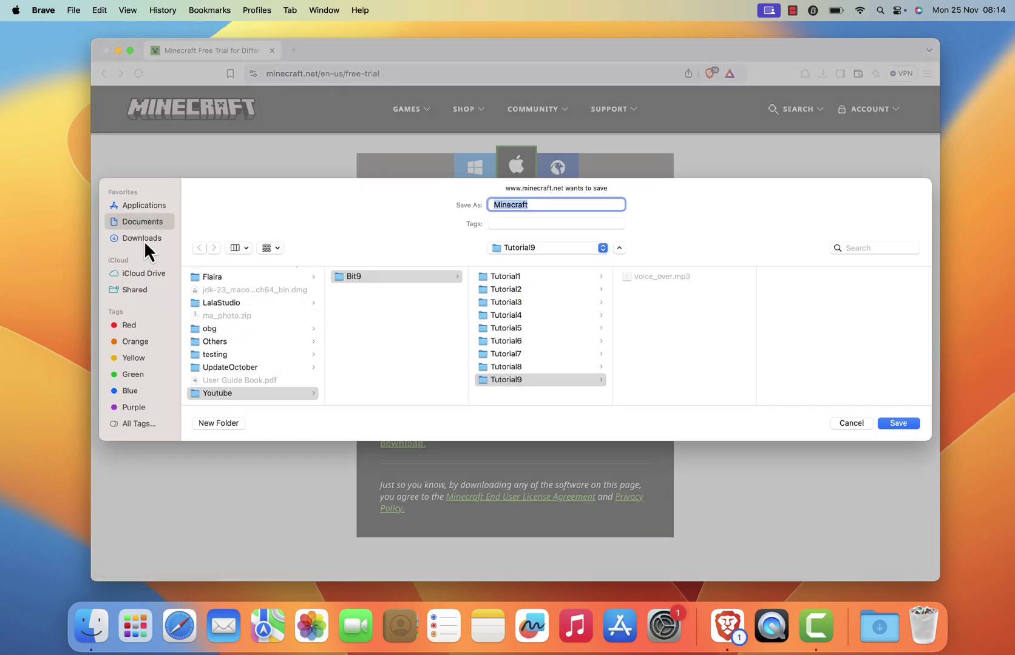
pyautogui.click(143, 238)
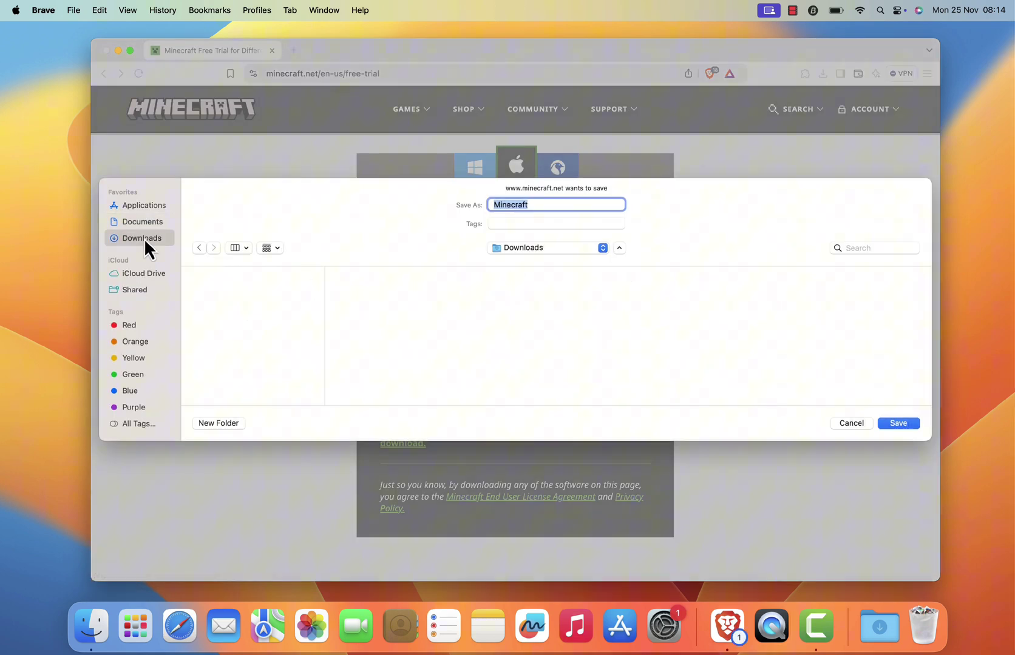
pyautogui.click(891, 417)
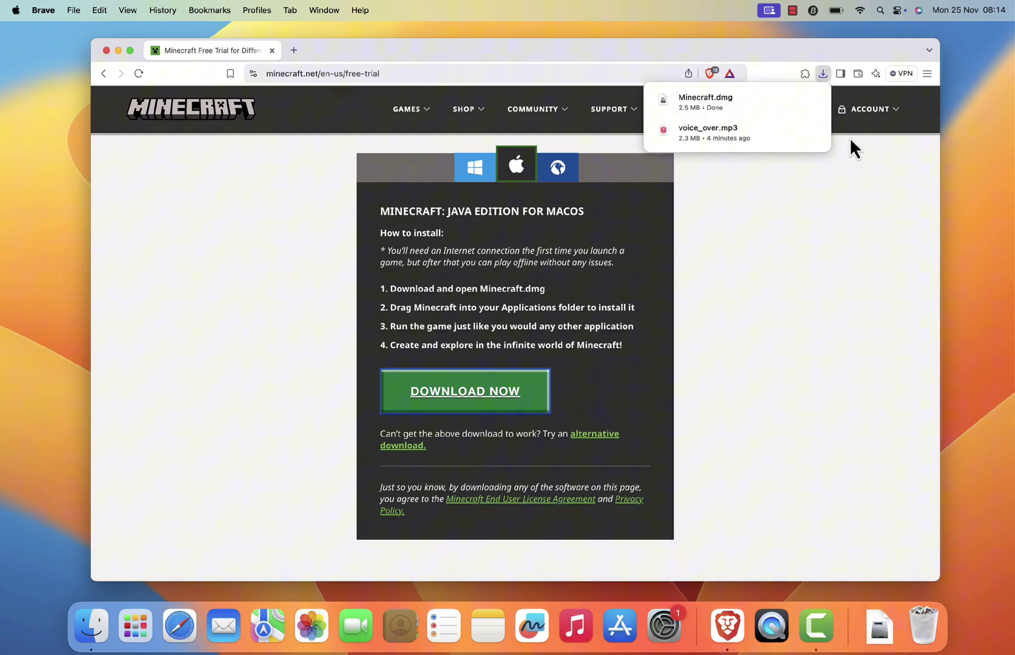
pyautogui.click(789, 101)
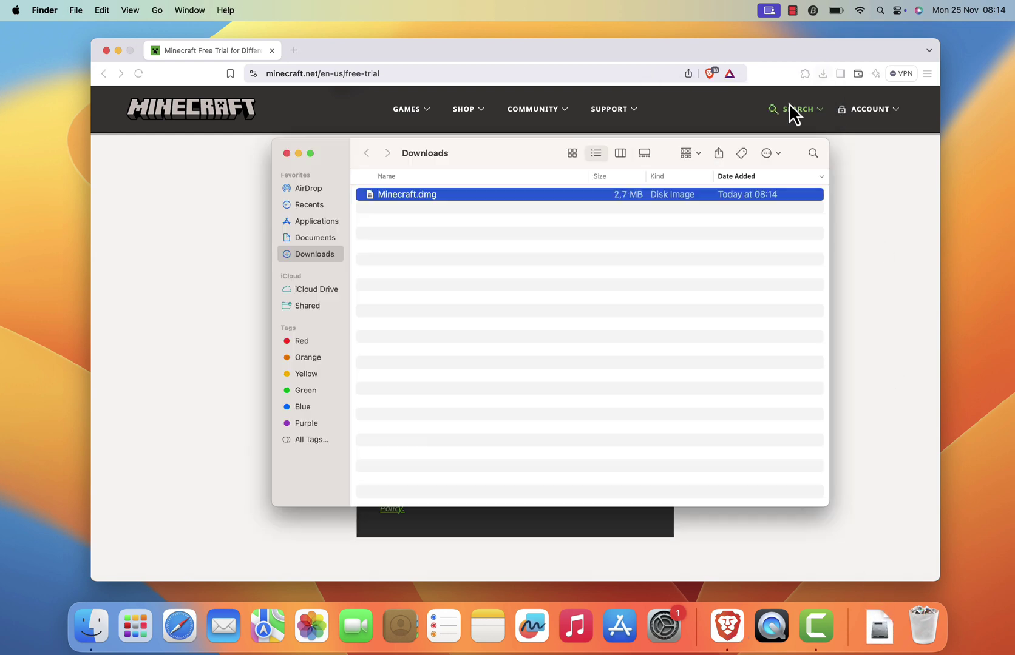
# - Open the Minecraft.dmg disk image from the Downloads folder
pyautogui.click(270, 50)
pyautogui.click(385, 199)
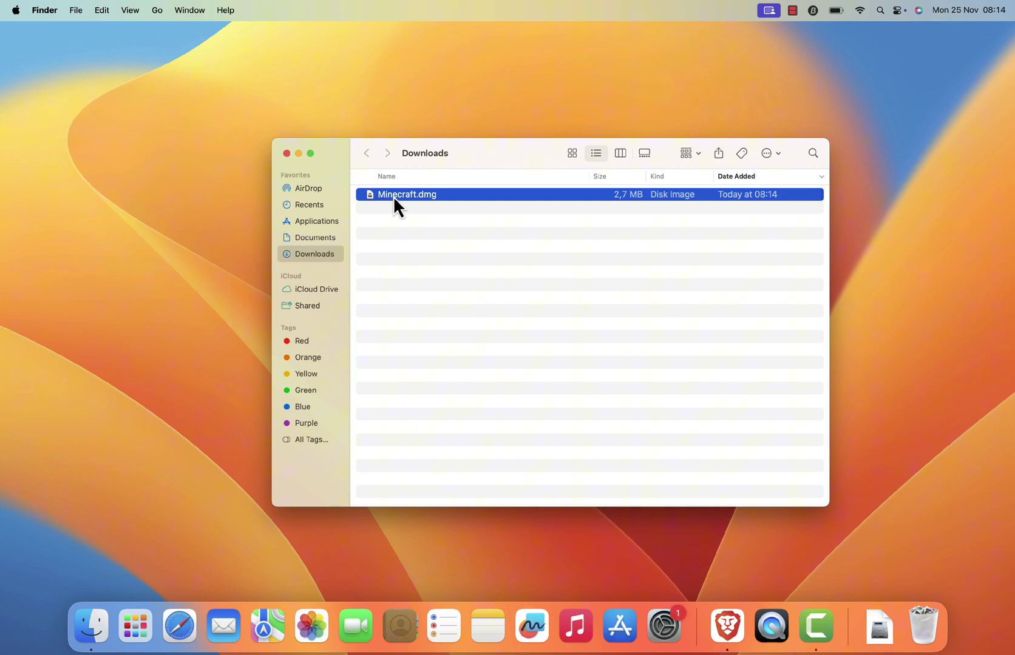
pyautogui.doubleClick(393, 196)
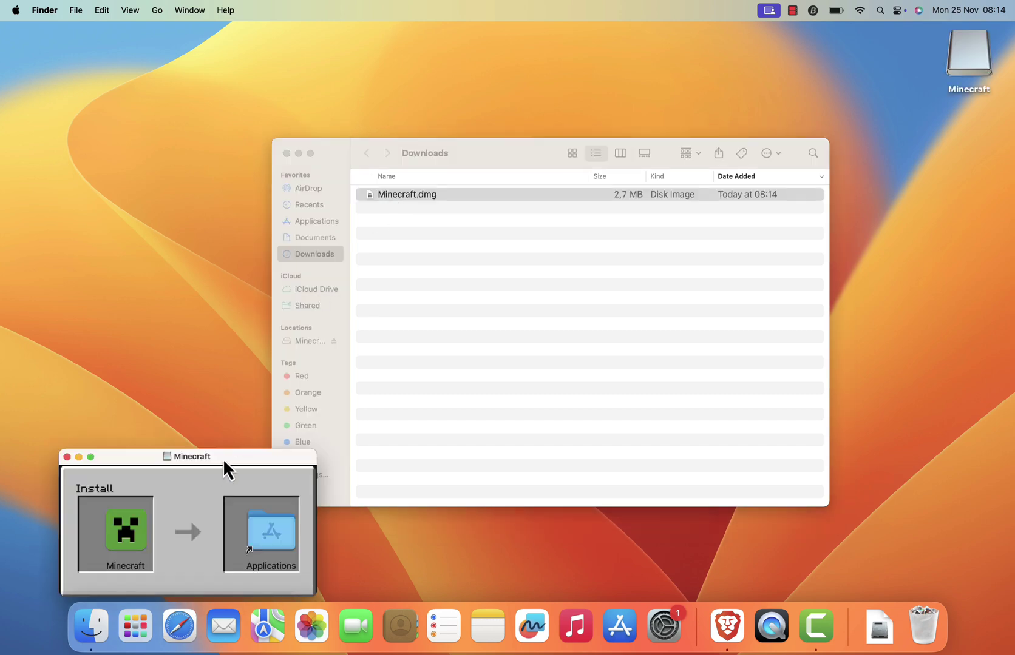
pyautogui.moveTo(222, 459)
pyautogui.mouseDown()
pyautogui.moveTo(540, 245)
pyautogui.moveTo(576, 236)
pyautogui.mouseUp()
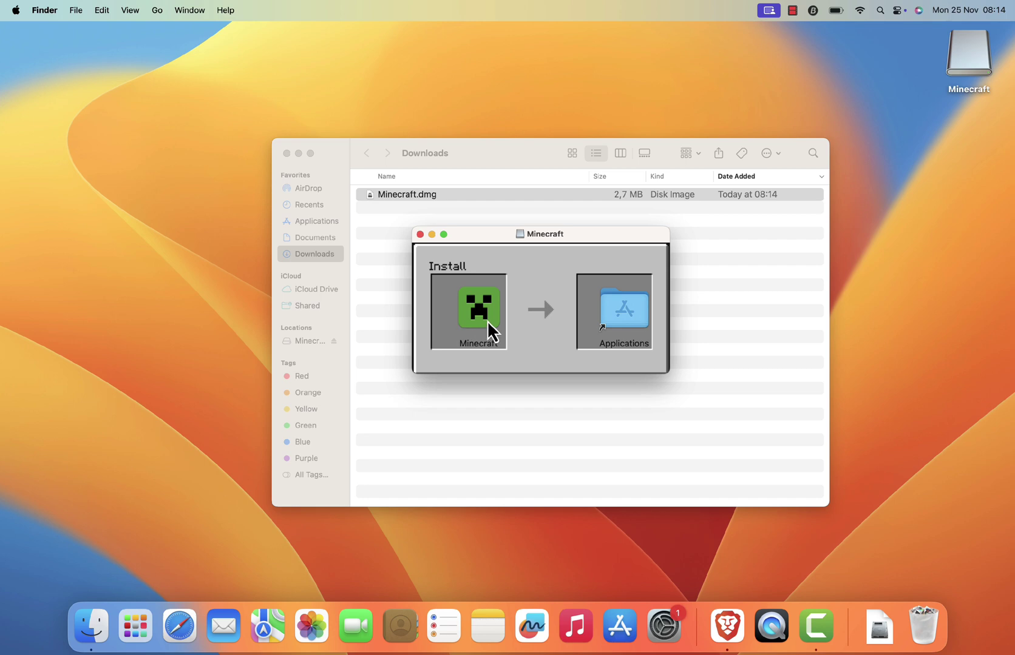
pyautogui.click(299, 154)
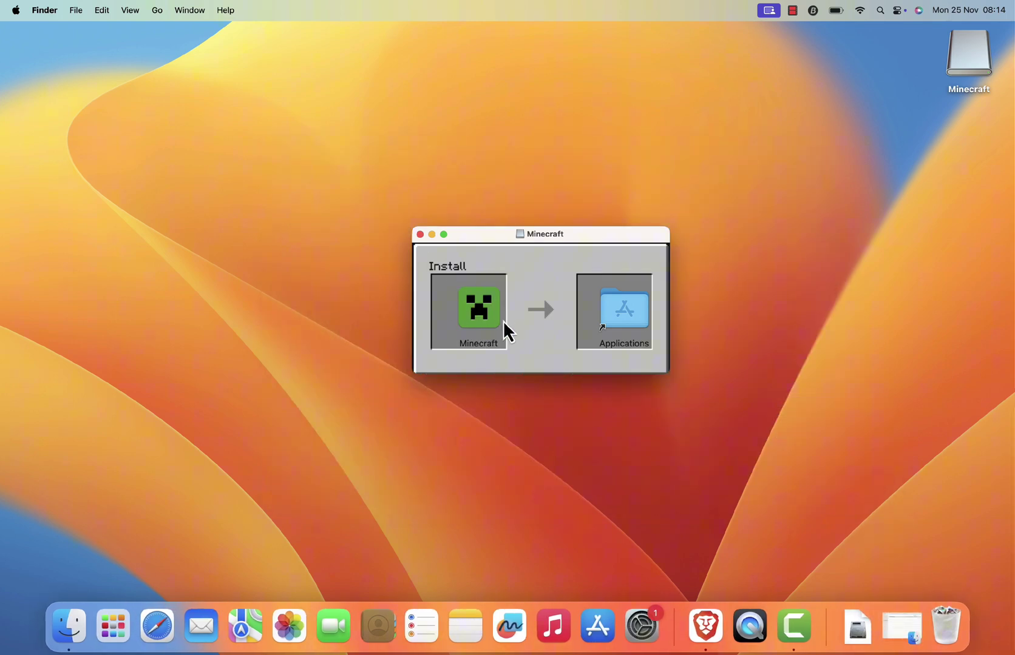
# - Copy Minecraft into Applications and close the installer window
pyautogui.moveTo(478, 321); pyautogui.dragTo(632, 312)
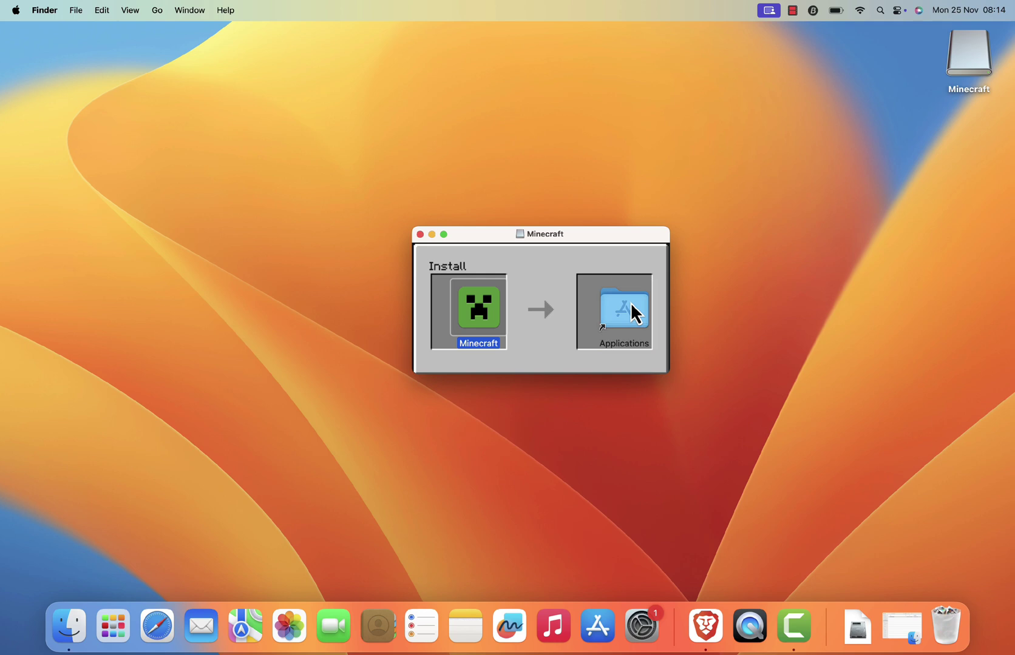
pyautogui.click(529, 270)
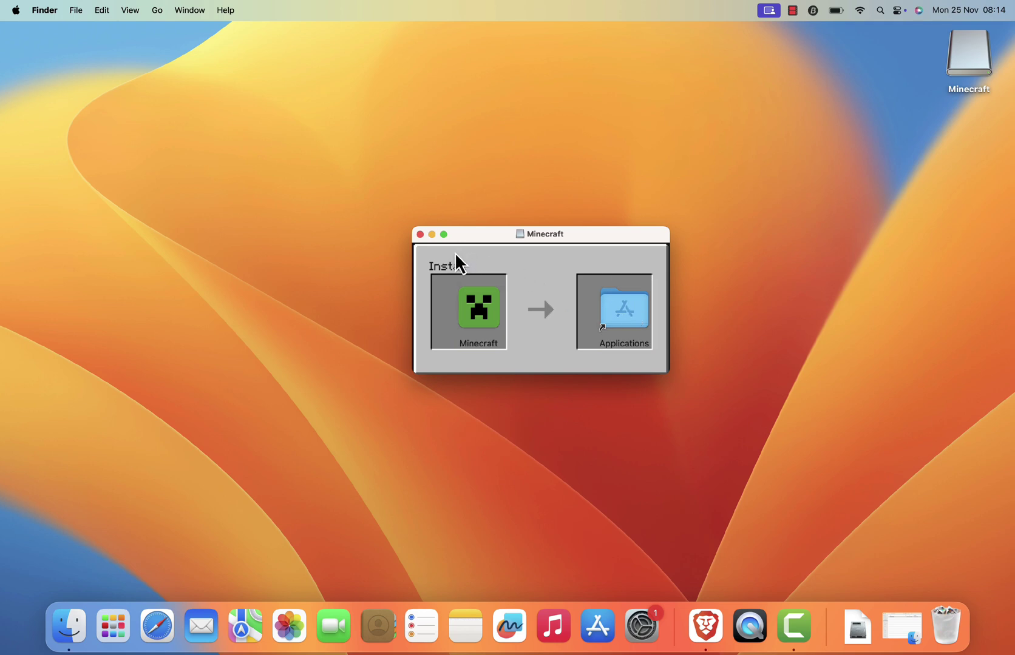
pyautogui.click(420, 235)
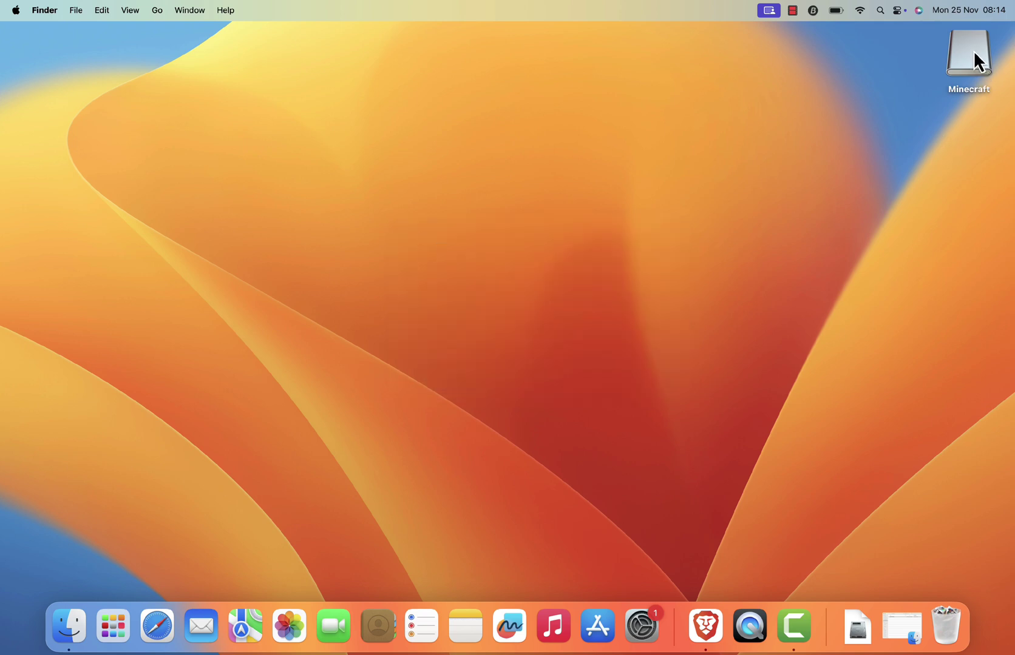
# - Eject the Minecraft disk and launch Minecraft from Applications, accepting the download warning
pyautogui.moveTo(968, 55); pyautogui.dragTo(946, 626)
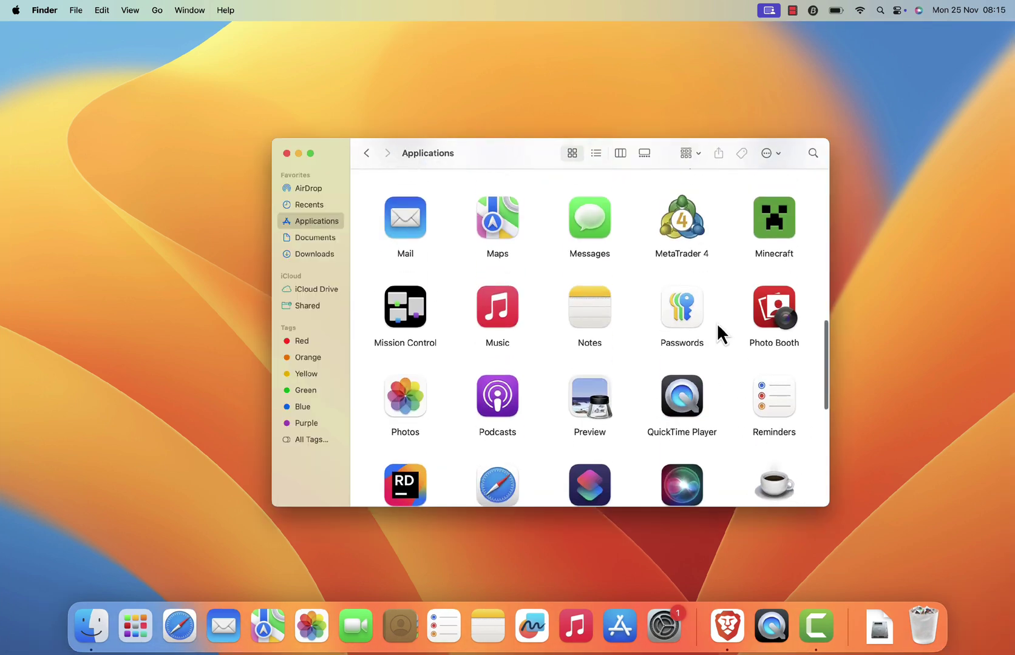
pyautogui.scroll(1, 717, 323)
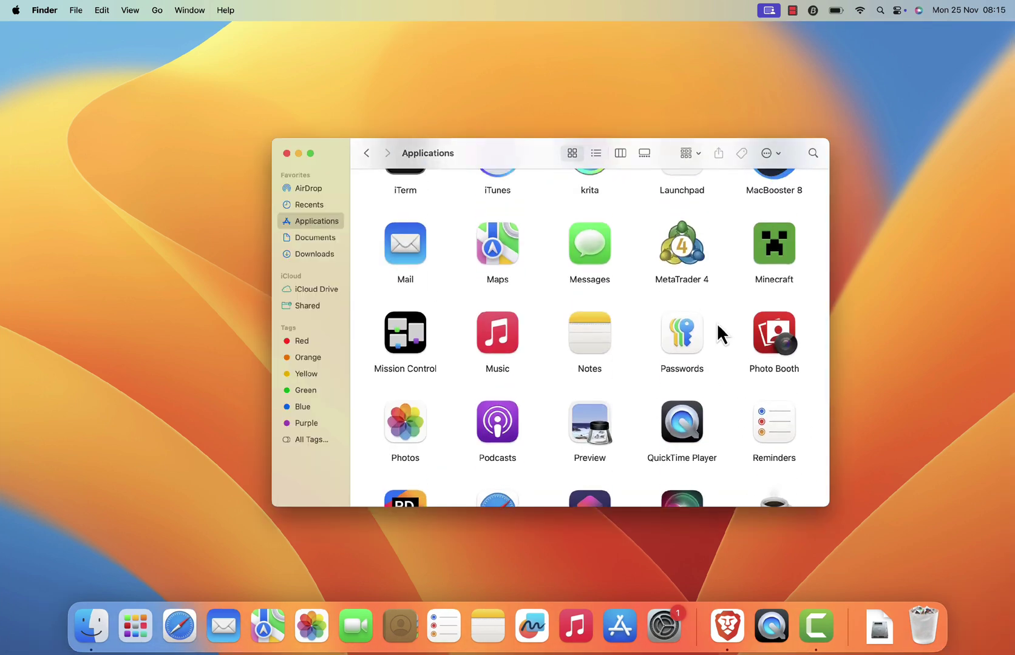
pyautogui.doubleClick(763, 248)
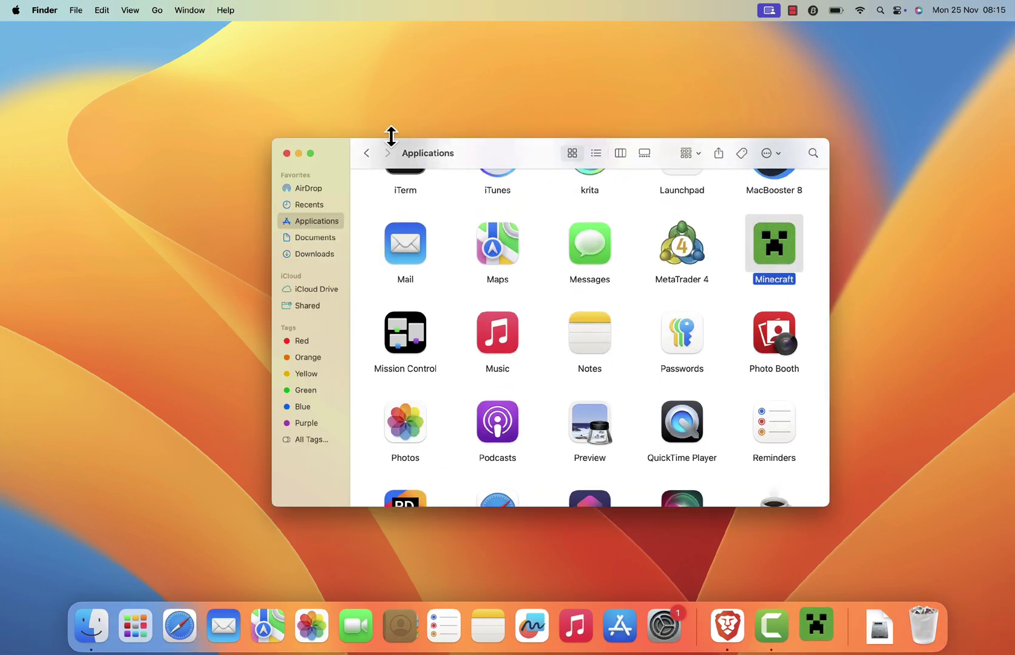
pyautogui.click(298, 153)
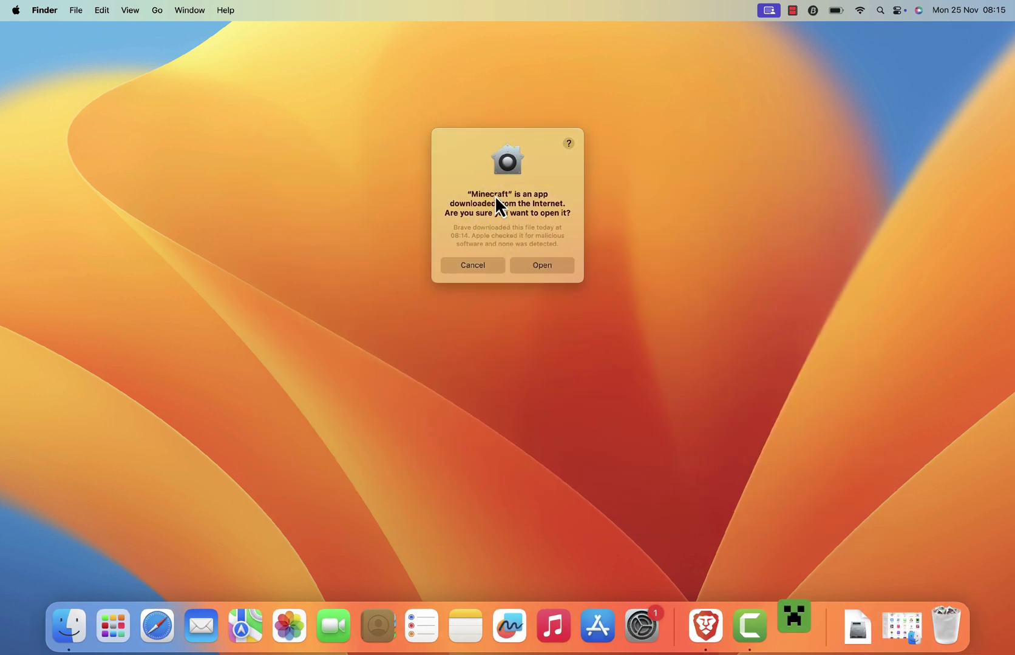
pyautogui.click(542, 263)
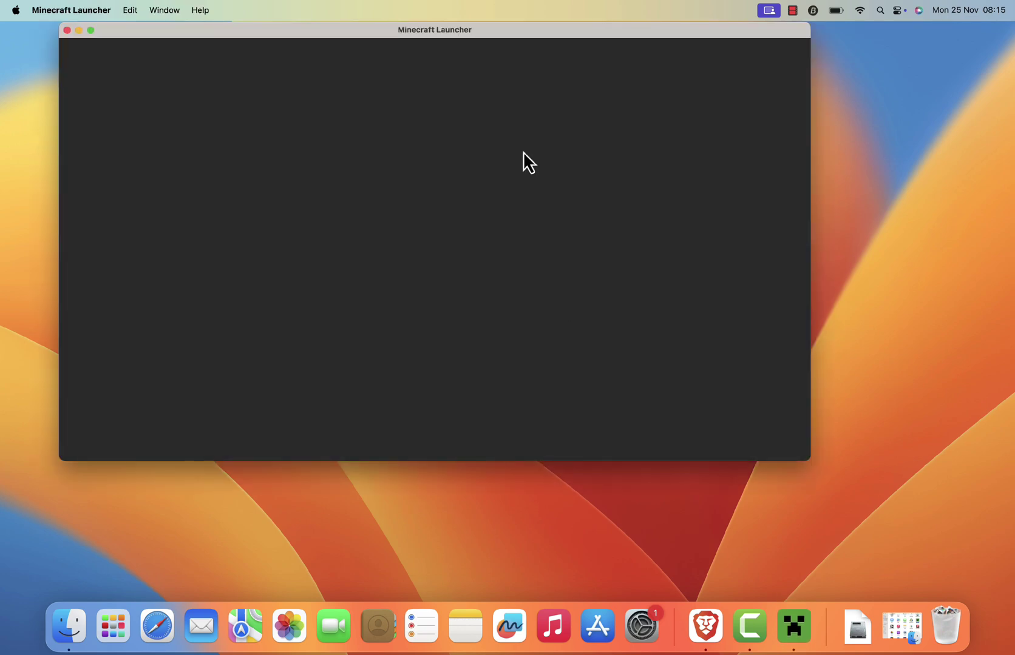
# - Sign in to the launcher with the Microsoft account email and password
pyautogui.moveTo(477, 29); pyautogui.dragTo(541, 120)
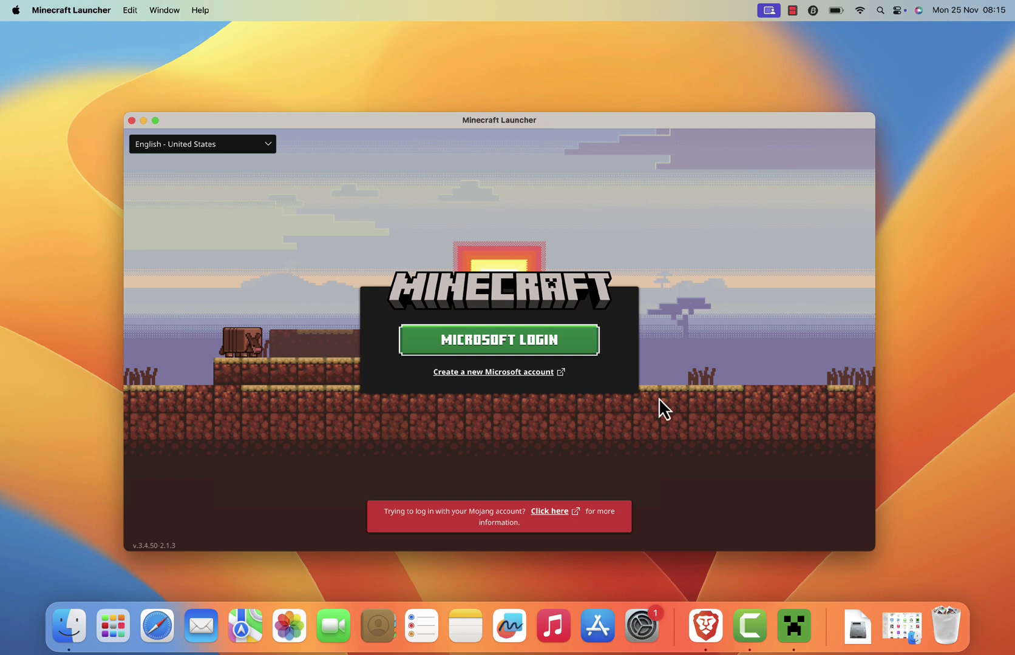
pyautogui.click(554, 343)
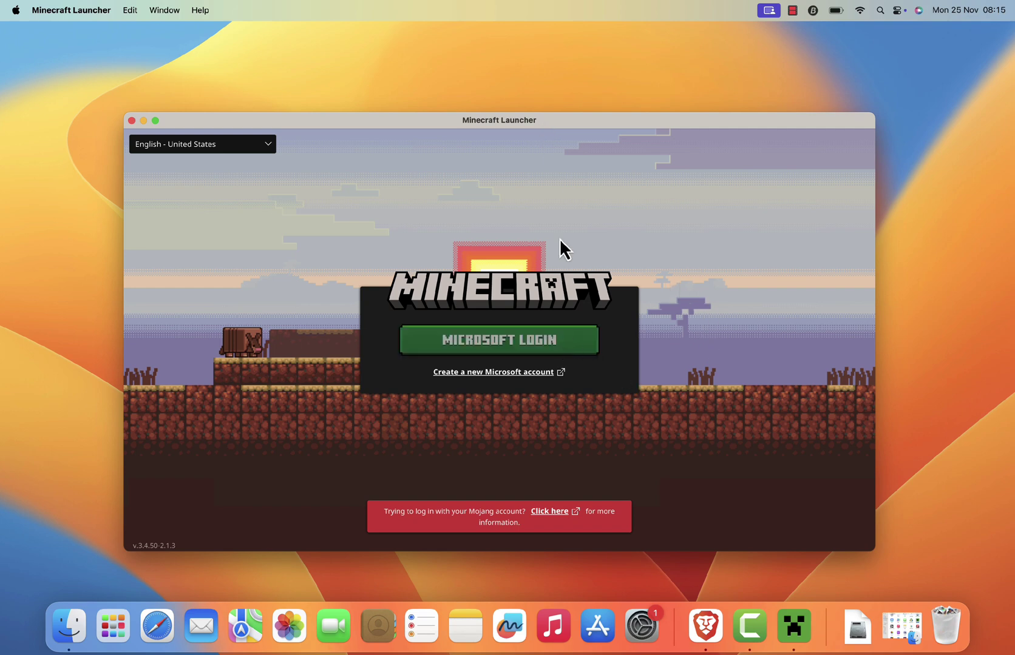
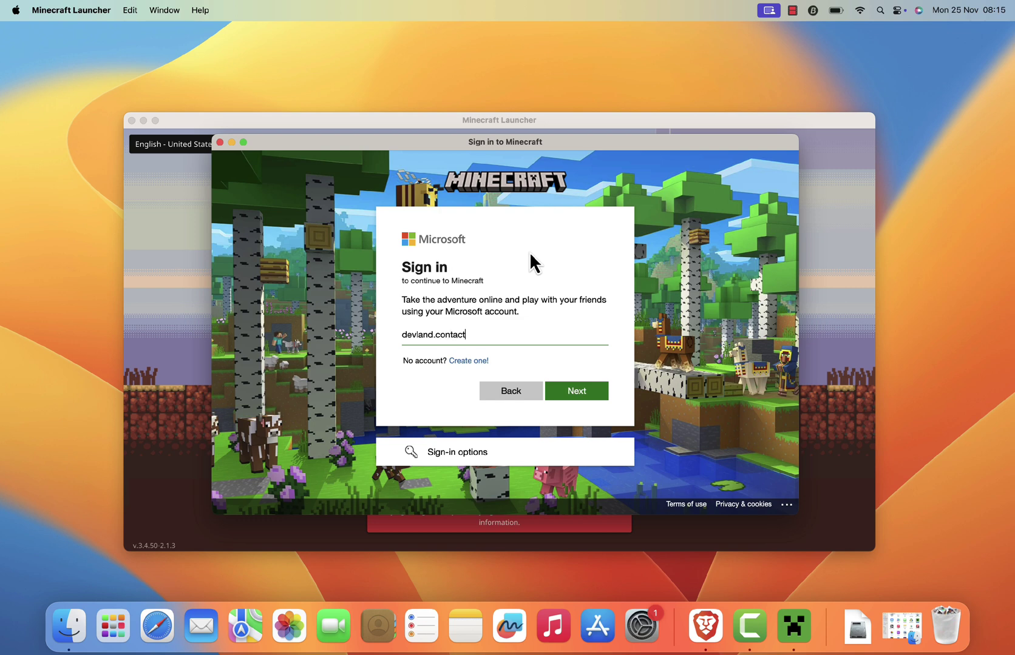
pyautogui.press('Return')
pyautogui.write('********')
pyautogui.press('Return')
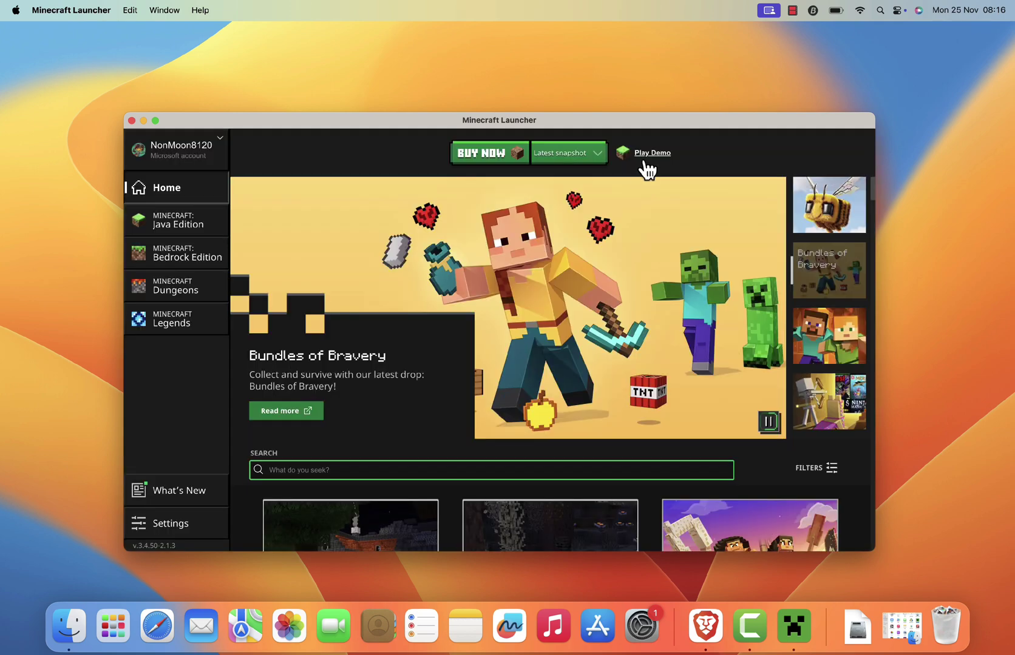
# - Hide the launcher while the Java Edition demo loads its title screen
pyautogui.press('super+h')
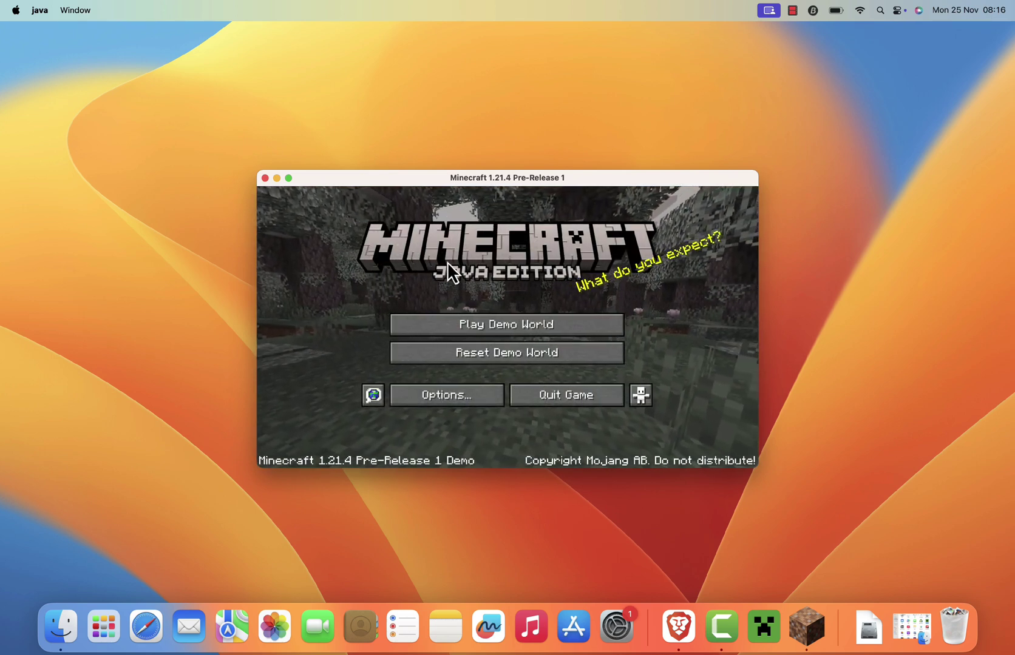
# - Enter the demo world past the introduction, open the inventory, and enlarge the game window
pyautogui.click(486, 324)
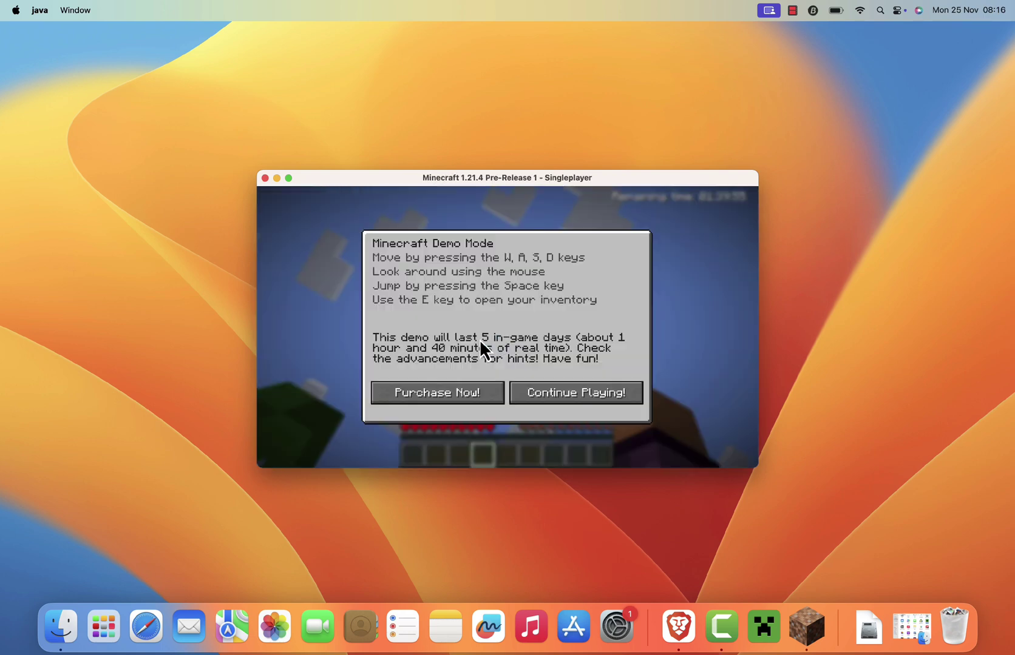
pyautogui.click(567, 393)
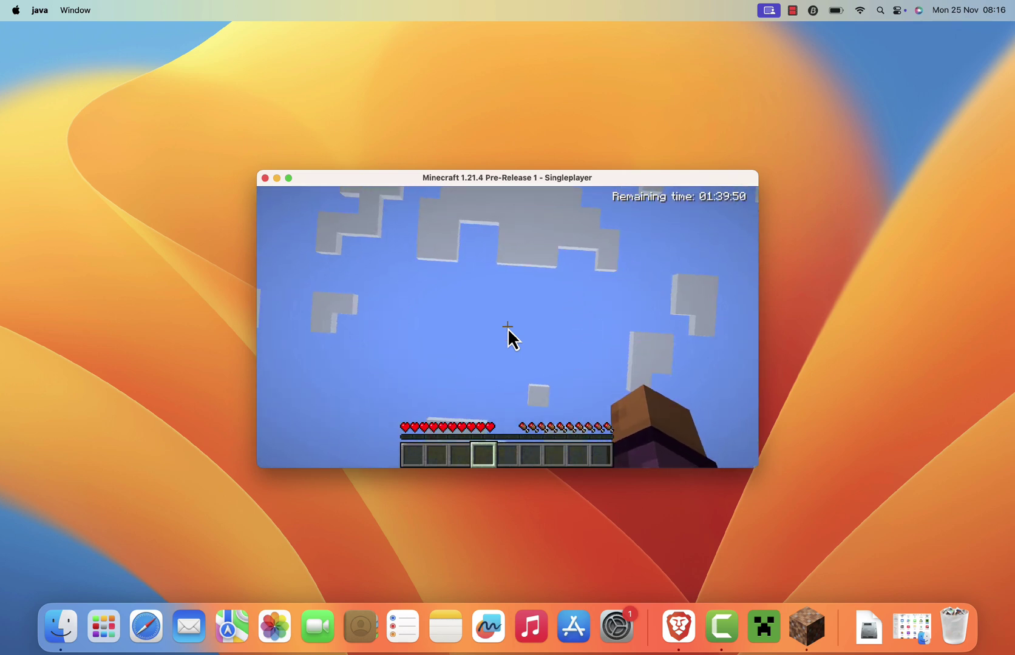
pyautogui.press('e')
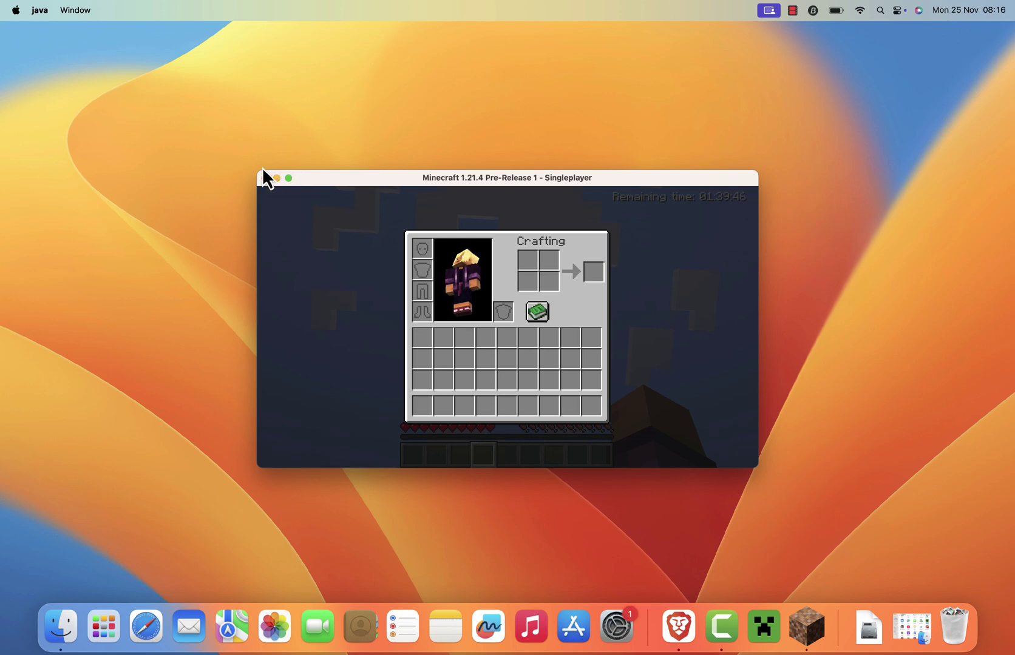
pyautogui.moveTo(258, 169); pyautogui.dragTo(183, 110)
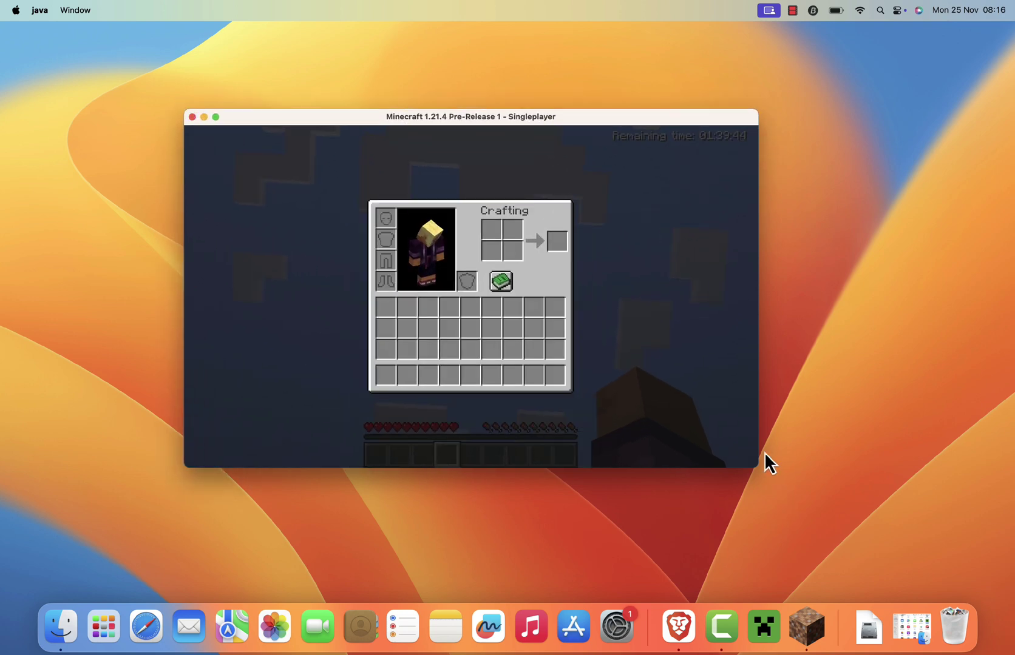
pyautogui.moveTo(753, 462); pyautogui.dragTo(805, 516)
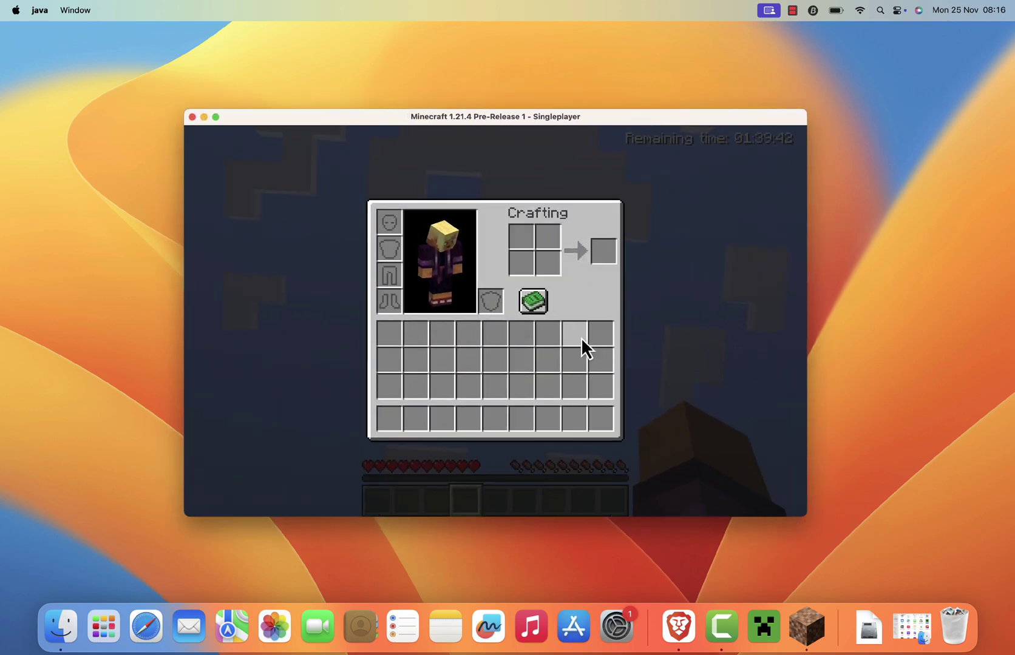